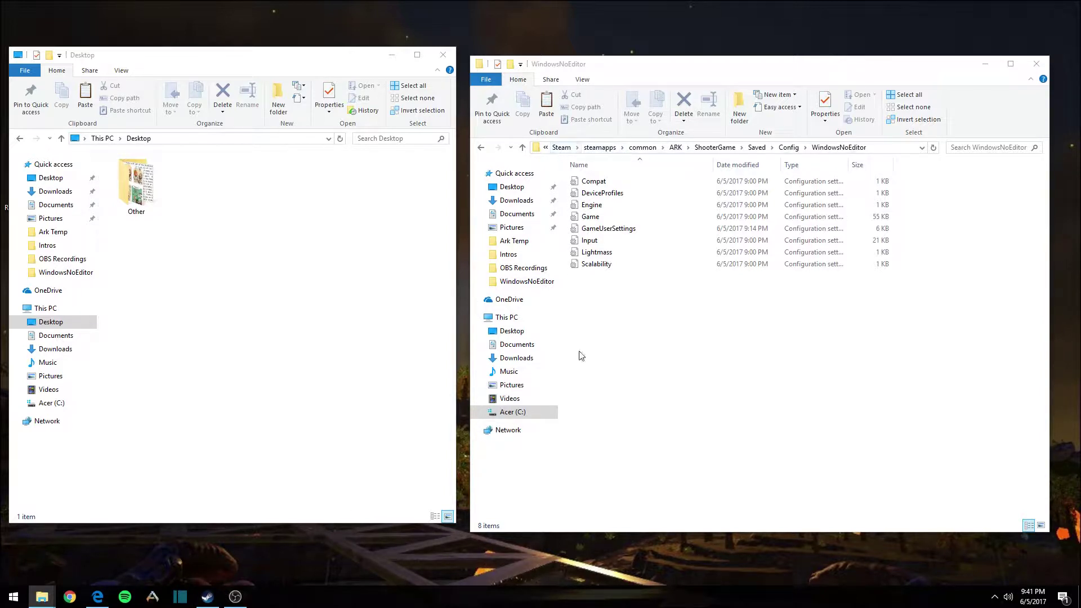
left_click(889, 147)
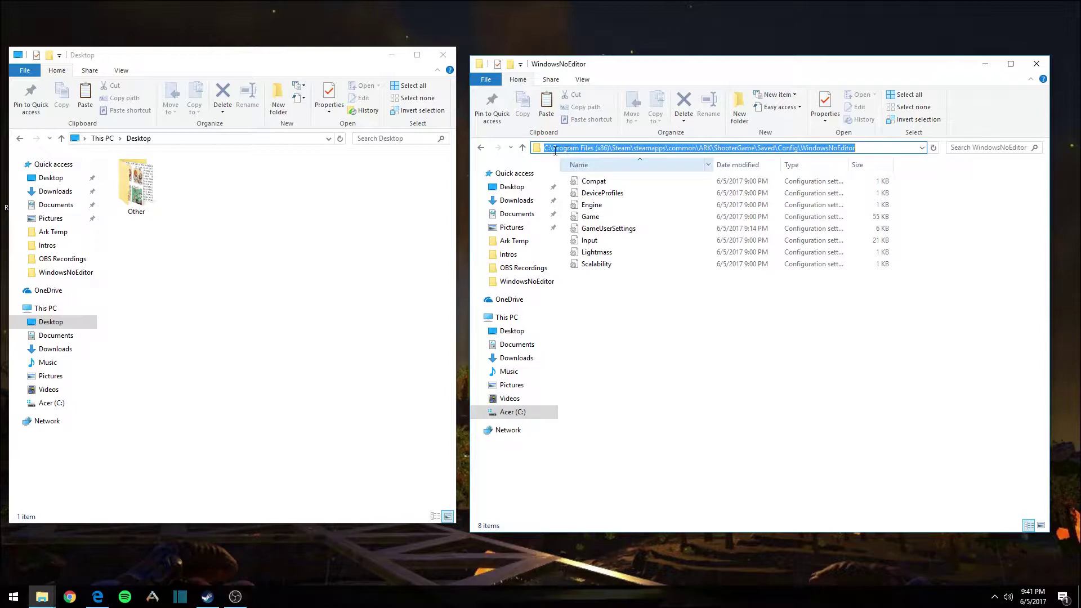
left_click_drag(553, 149, 602, 147)
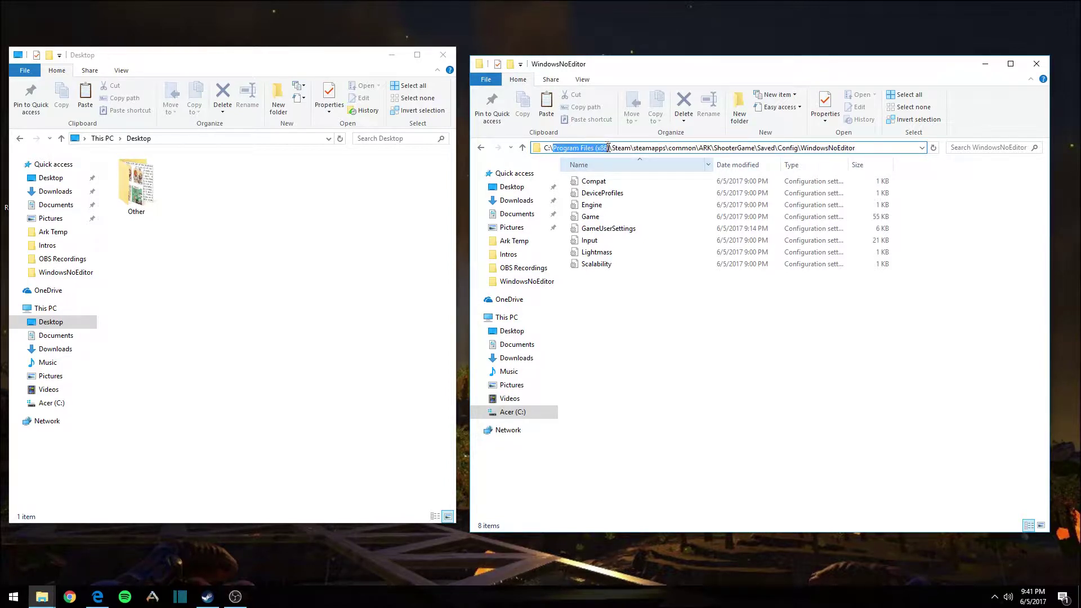
double_click(616, 147)
double_click(655, 148)
double_click(682, 149)
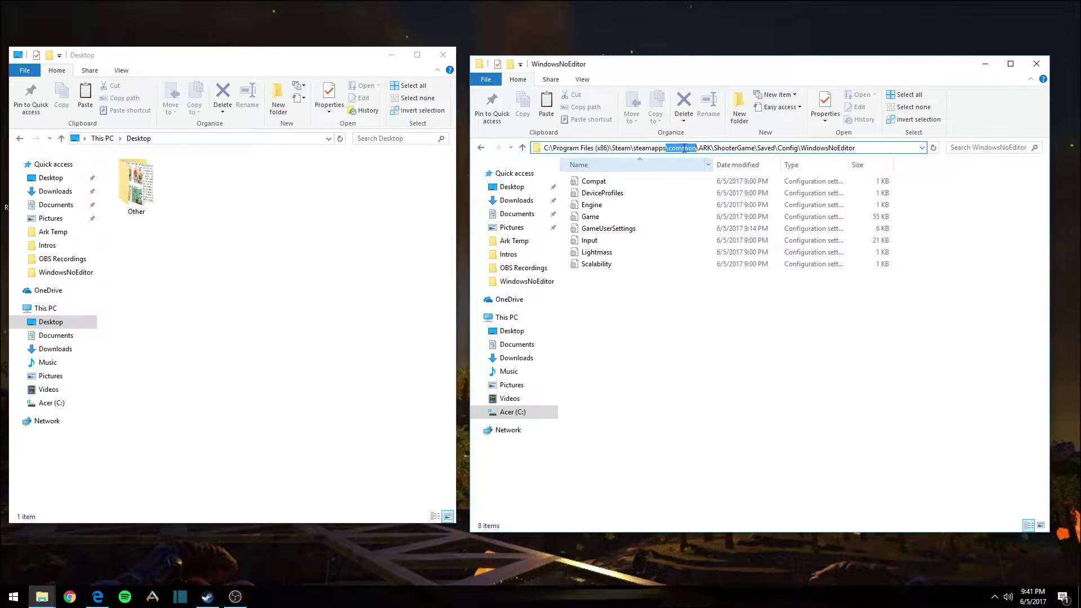
double_click(705, 148)
double_click(739, 148)
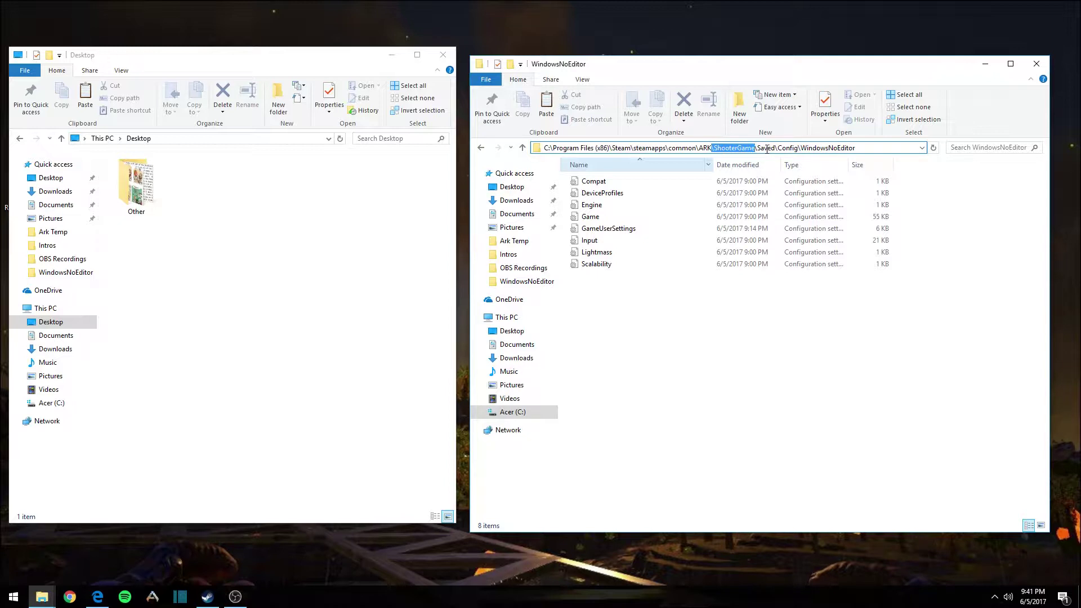
double_click(766, 149)
double_click(790, 149)
double_click(829, 149)
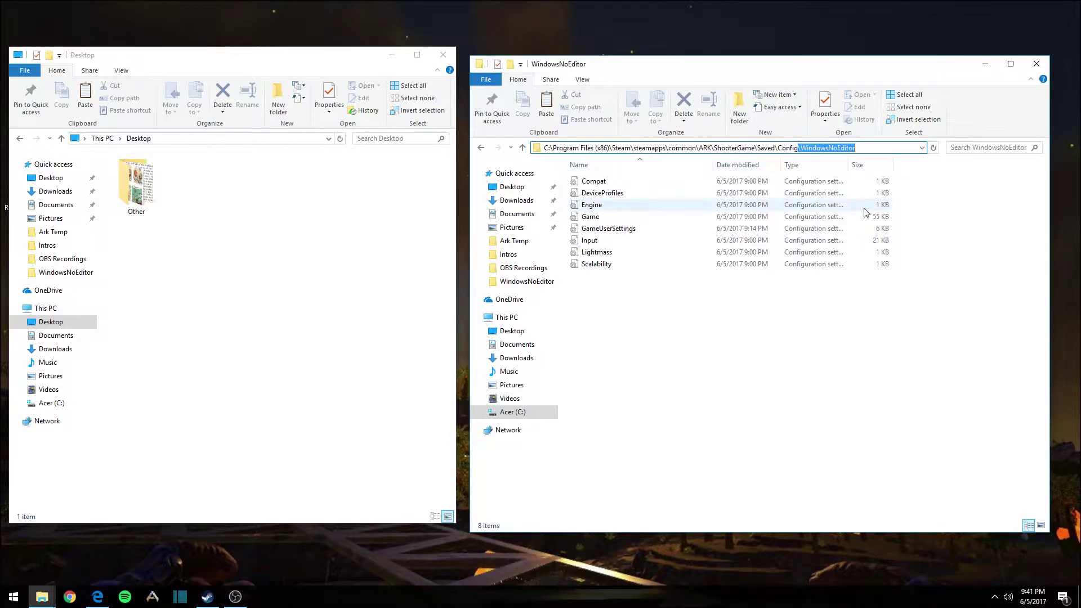
left_click(868, 147)
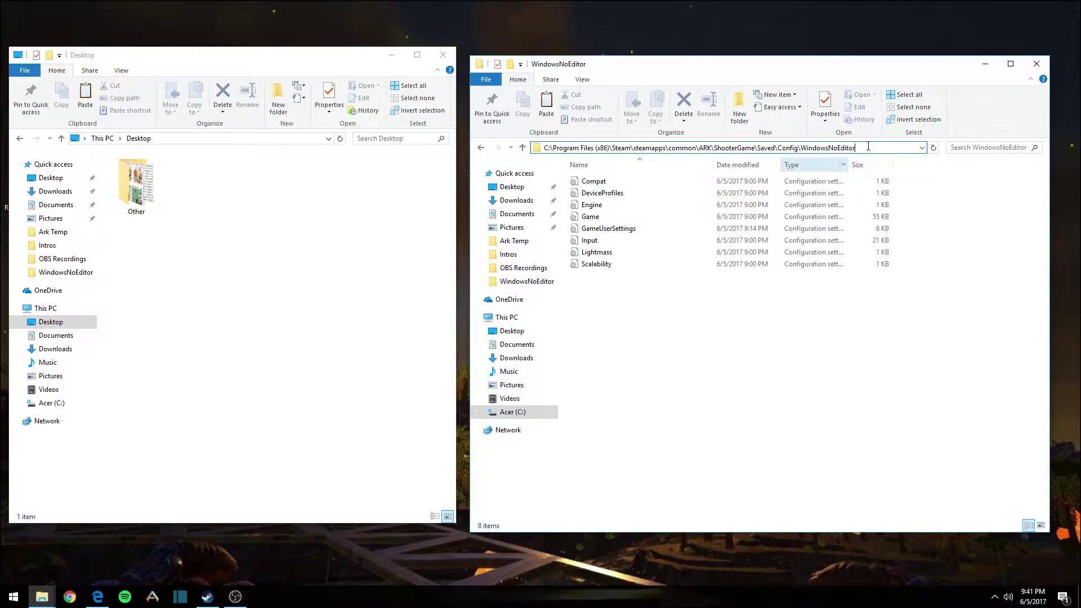
left_click(234, 68)
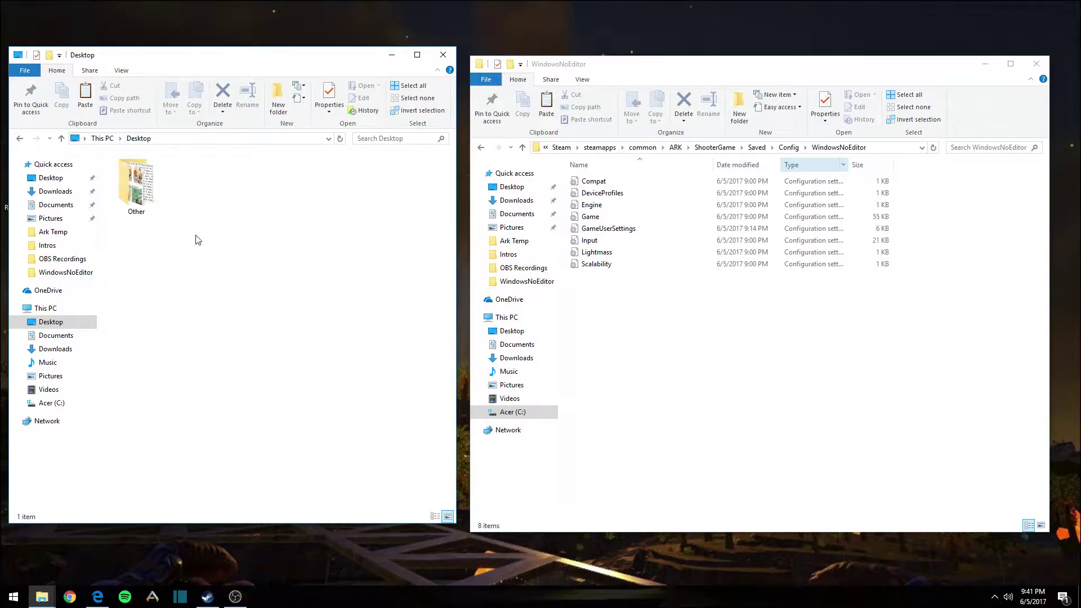
Step: Create a new 'Ark Temp' folder on the Desktop and open it
left_click(278, 104)
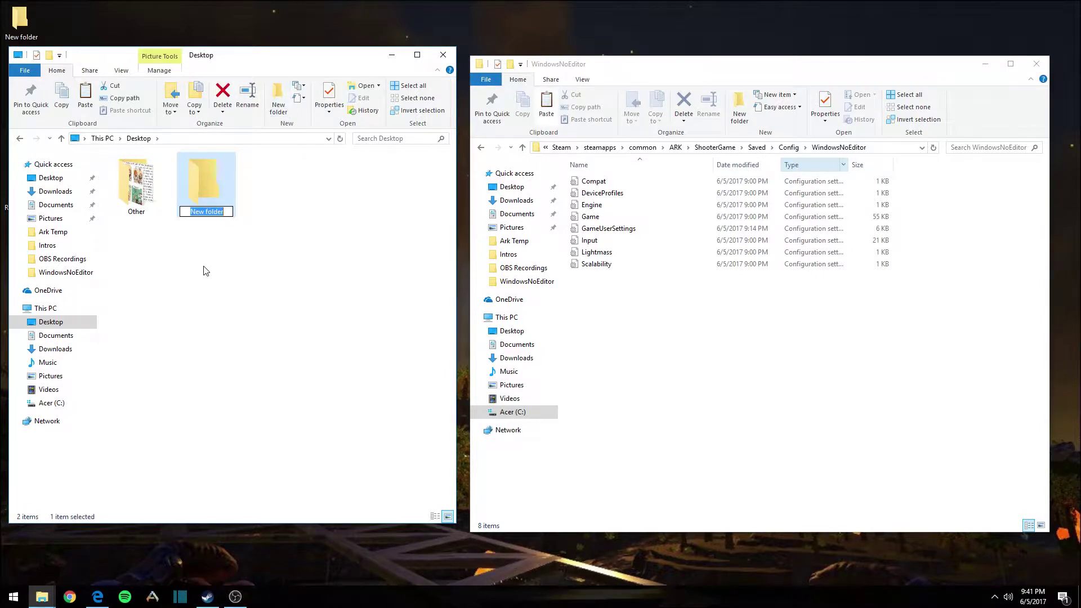
type("Ark Temp")
key("Return")
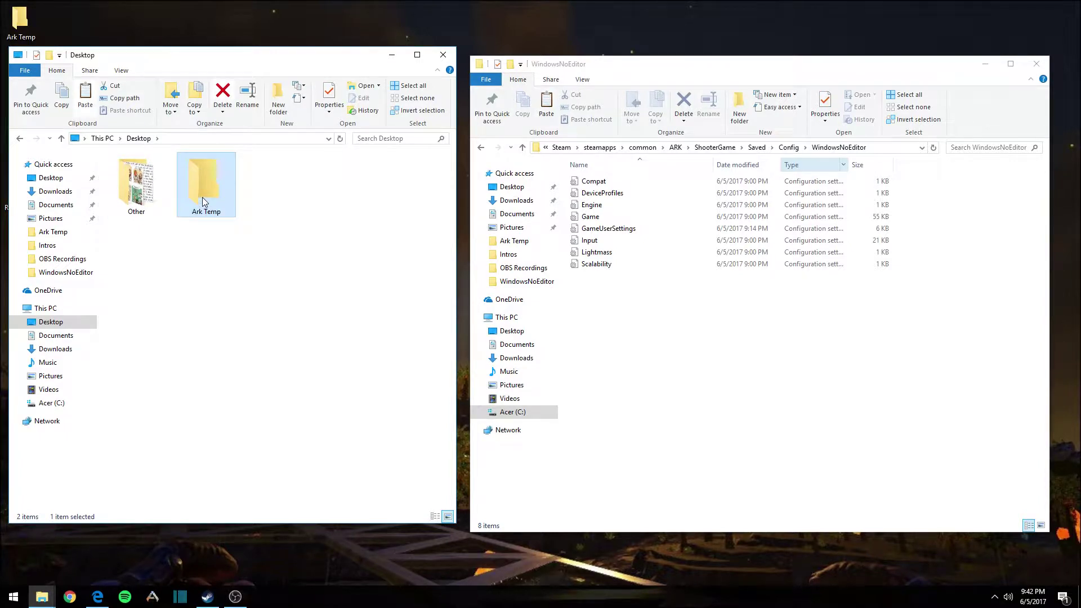
double_click(202, 198)
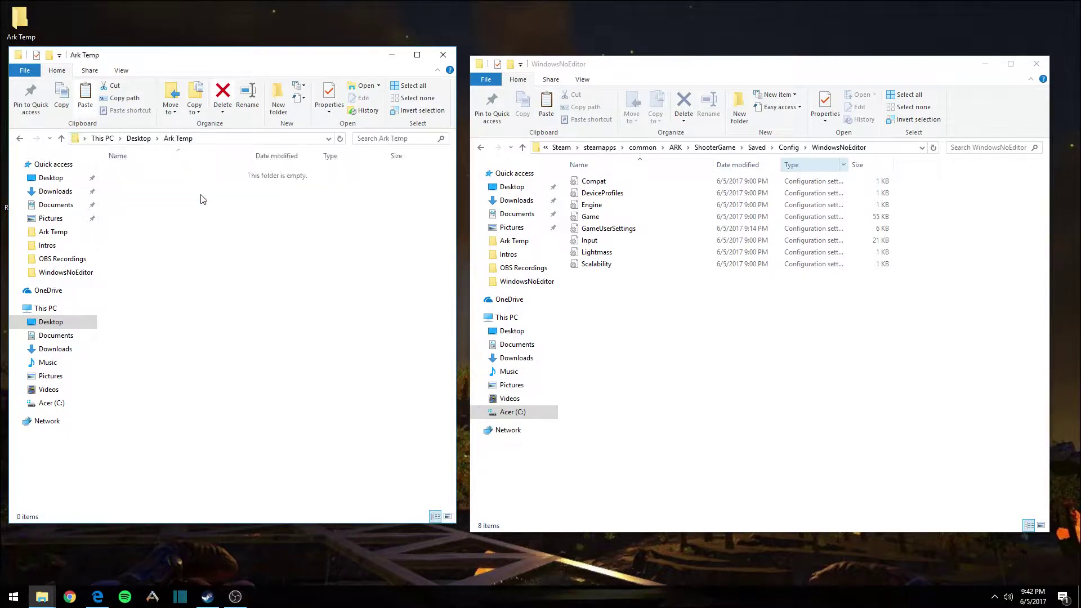
Step: Create a 'Surviving With Style' folder inside Ark Temp
left_click(276, 100)
type("Surviv")
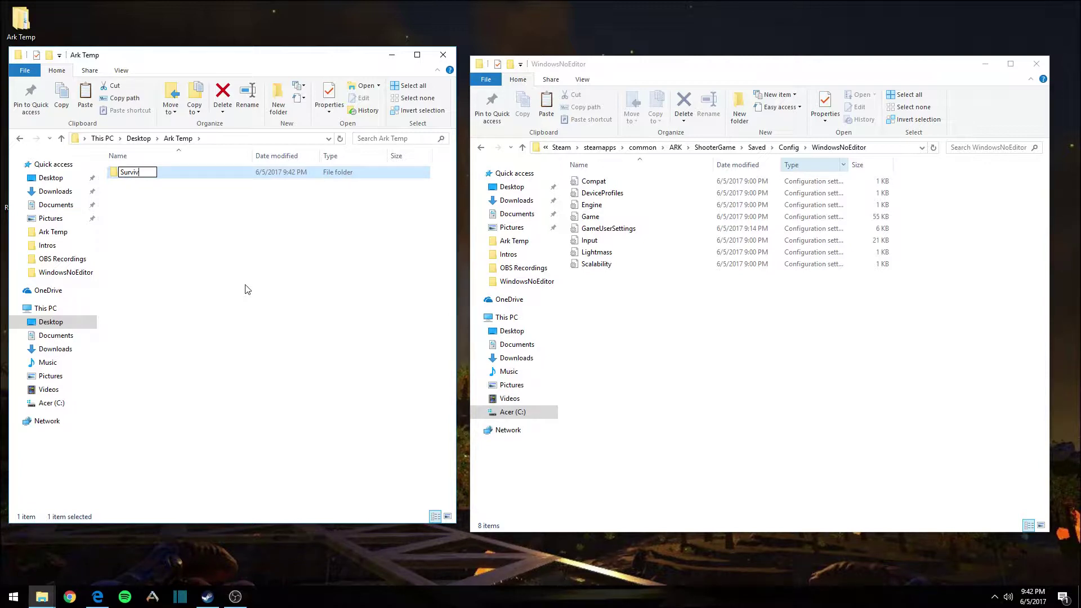
type("ing With Style")
key("Return")
key("Return")
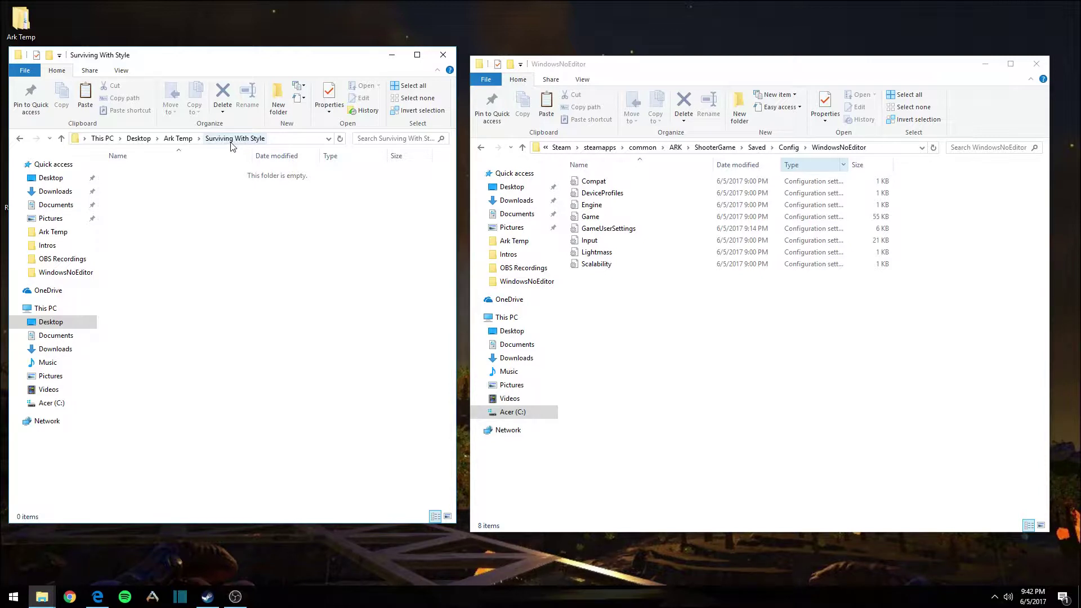
Step: Copy the Game and GameUserSettings config files into the Surviving With Style folder
left_click(725, 74)
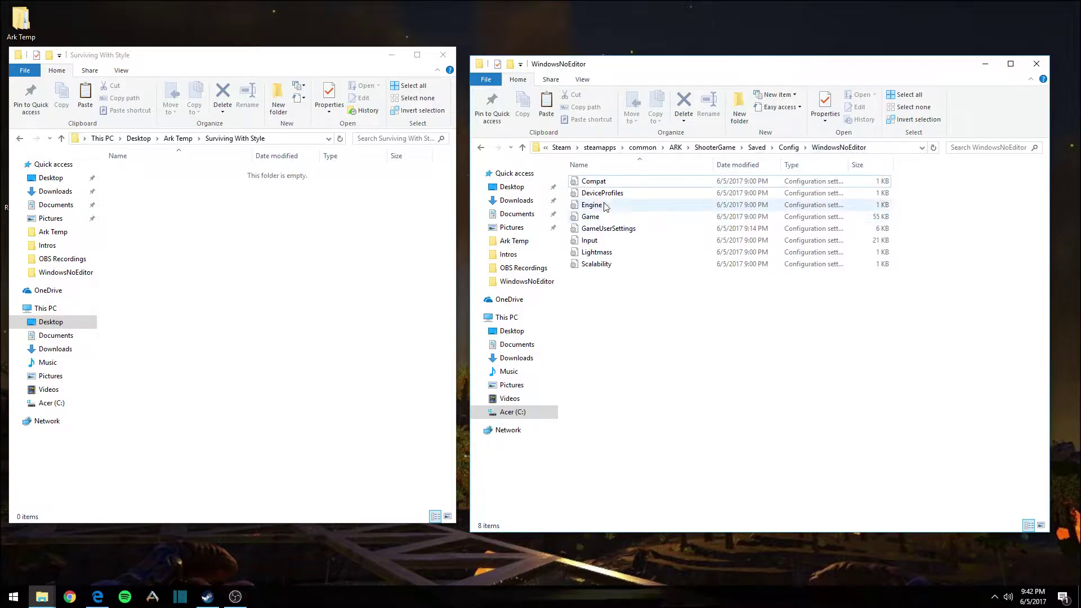
left_click(646, 215)
left_click(617, 229, "ctrl")
key("ctrl+c")
left_click(240, 264)
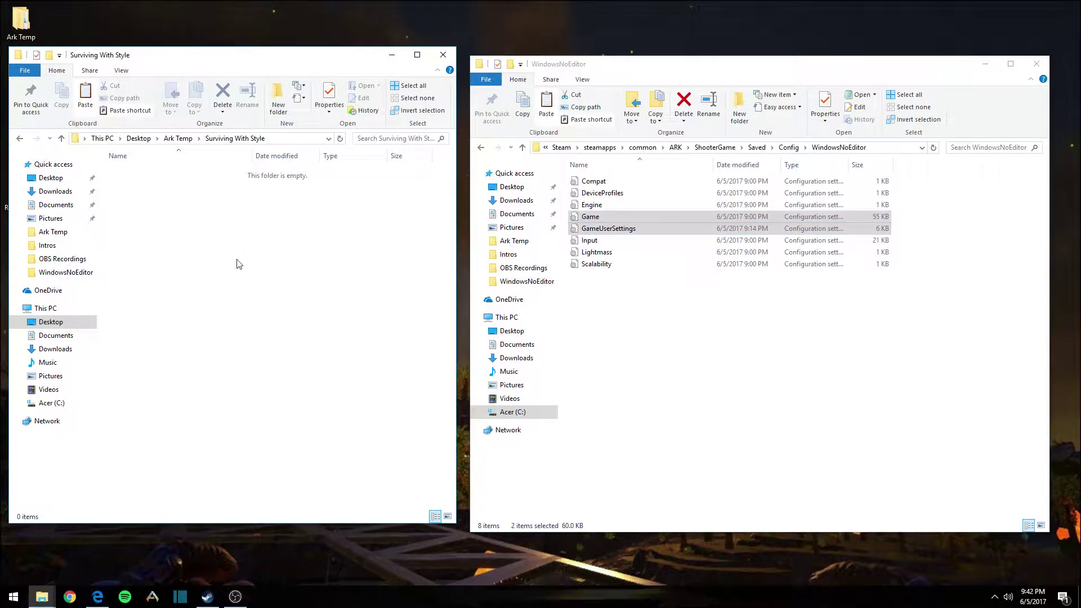
key("ctrl+v")
left_click(230, 233)
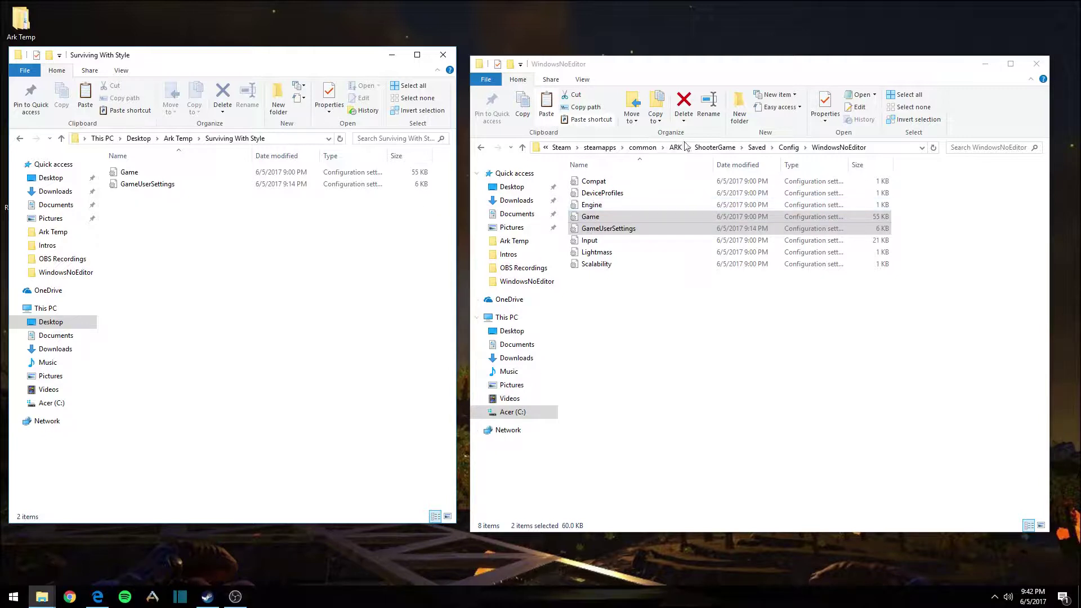
Step: Drag the WindowsNoEditor config folder into Surviving With Style to create a shortcut
left_click(673, 68)
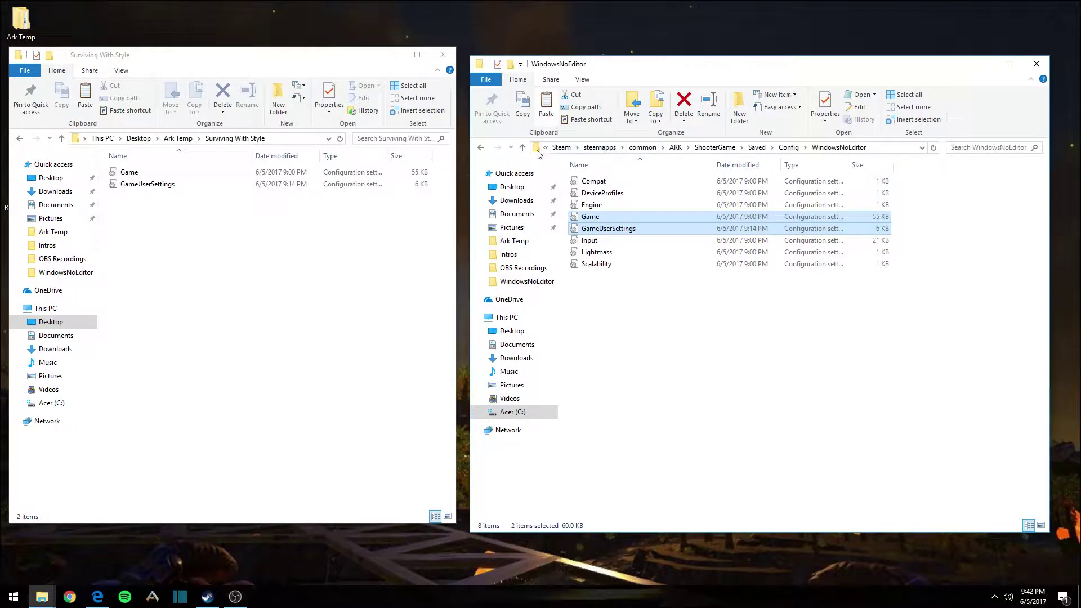
left_click_drag(538, 152, 165, 252)
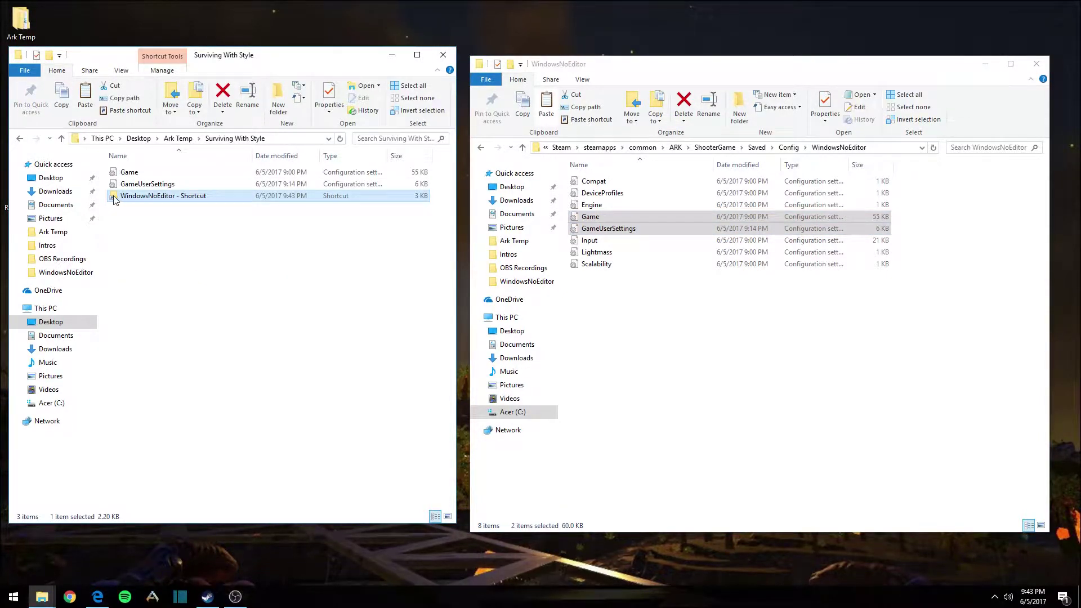
mouse_move(119, 200)
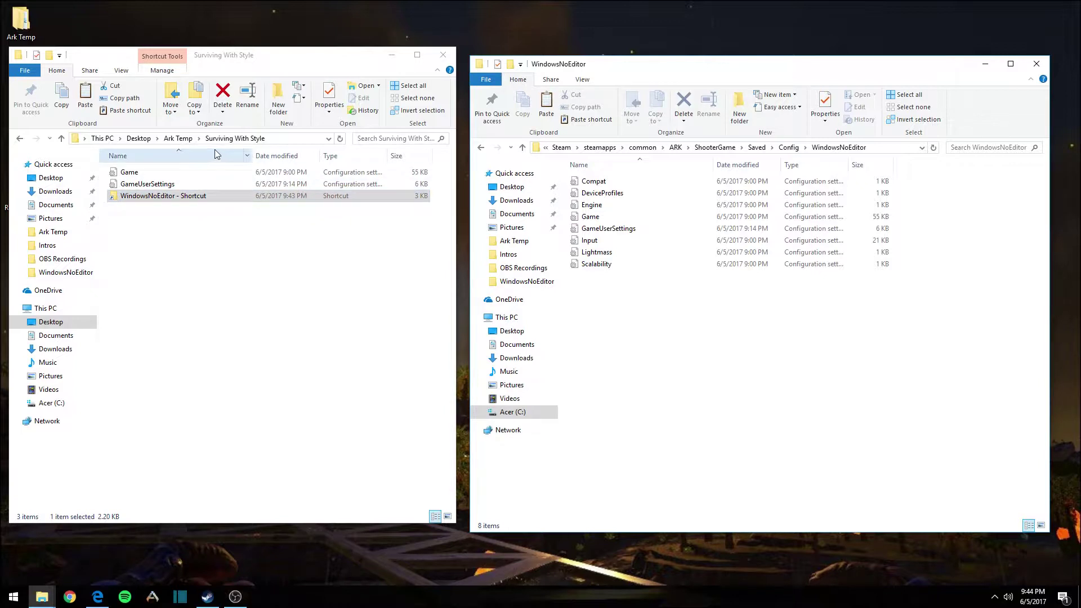
Step: Go back up to Ark Temp and create a new folder named 'Backup'
left_click(179, 139)
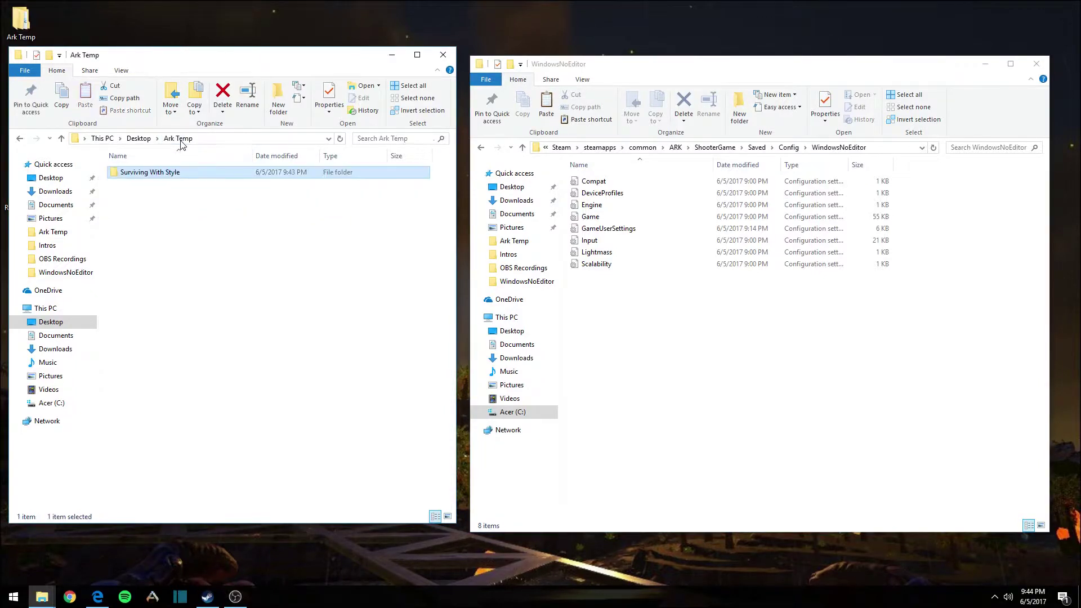
left_click(160, 212)
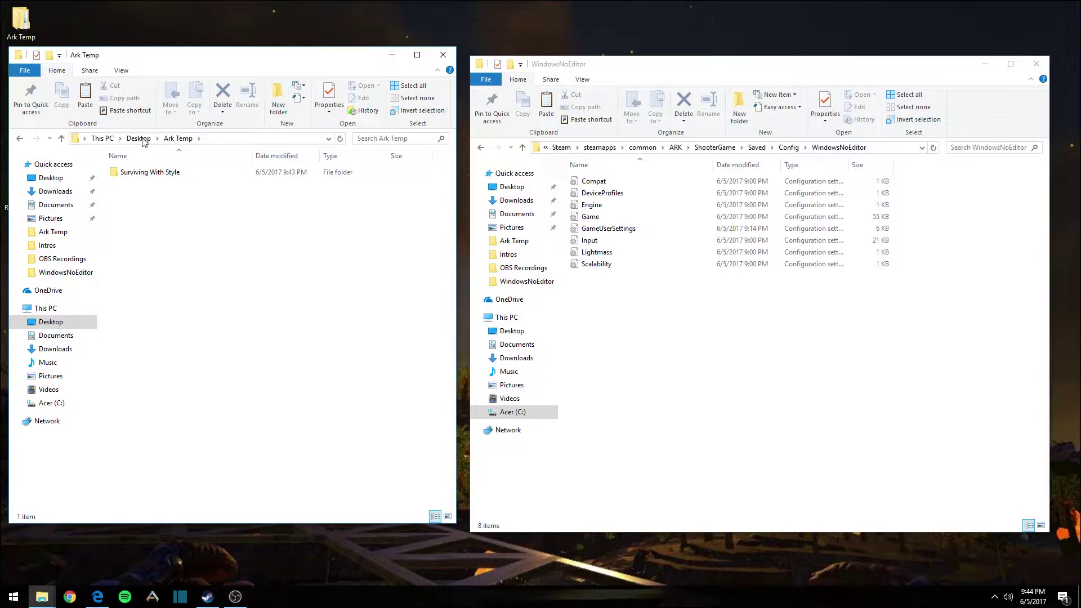
left_click(278, 99)
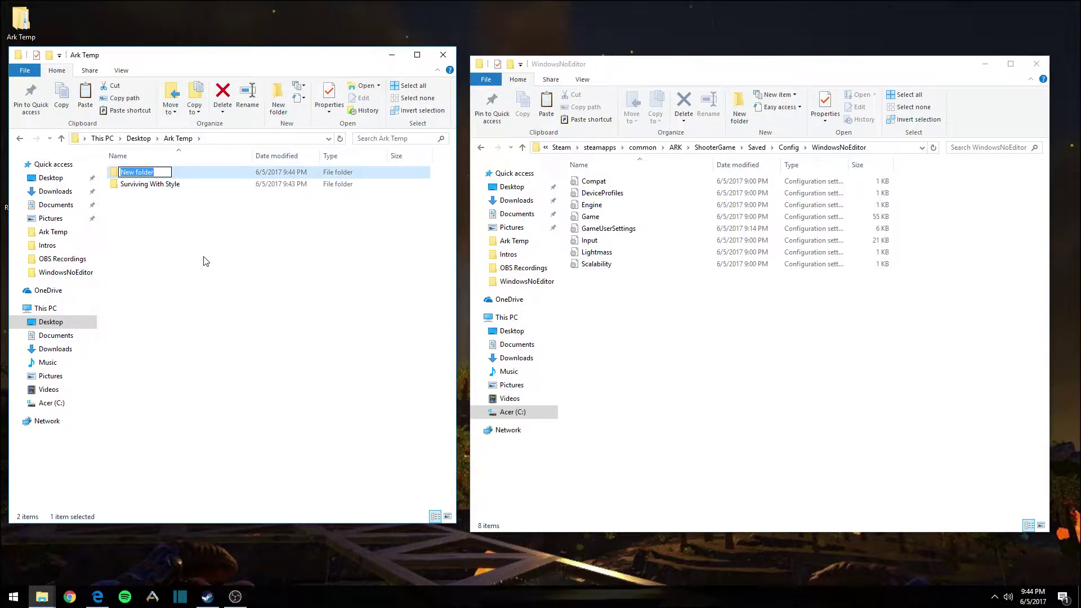
type("Ba")
key("Return")
key("Return")
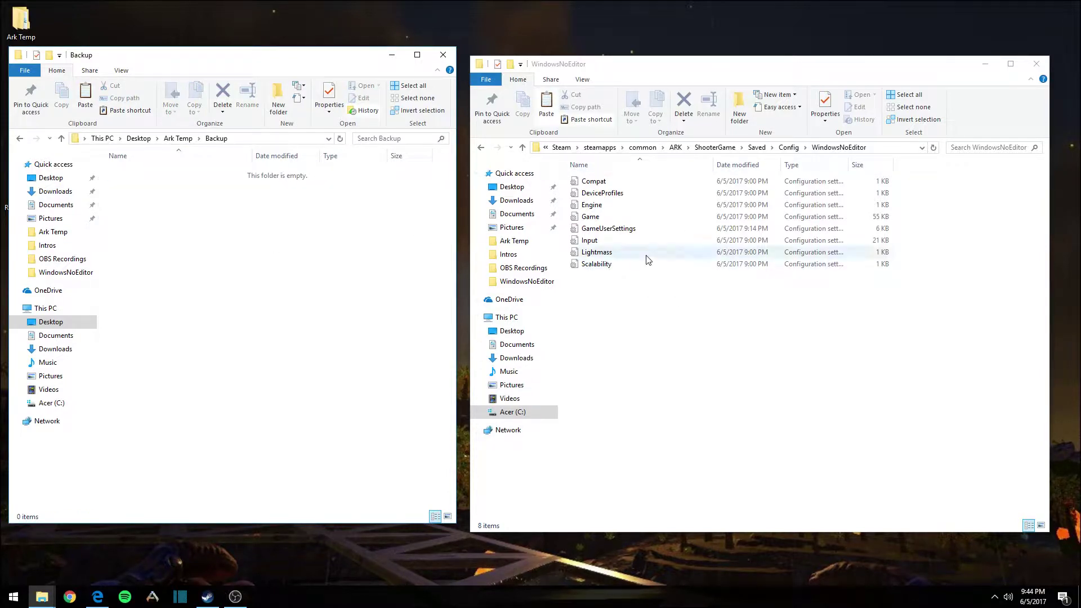
Step: Try dragging Game and GameUserSettings into Backup, then move the other window up to Config
left_click(589, 217)
left_click(597, 229, "shift")
left_click_drag(597, 230, 706, 255)
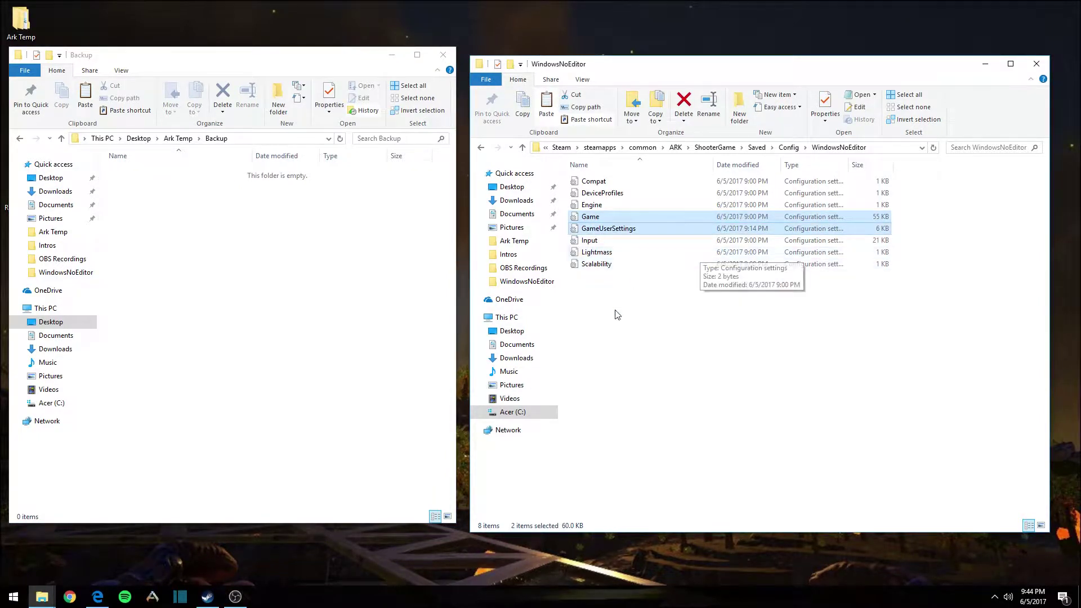
left_click(789, 147)
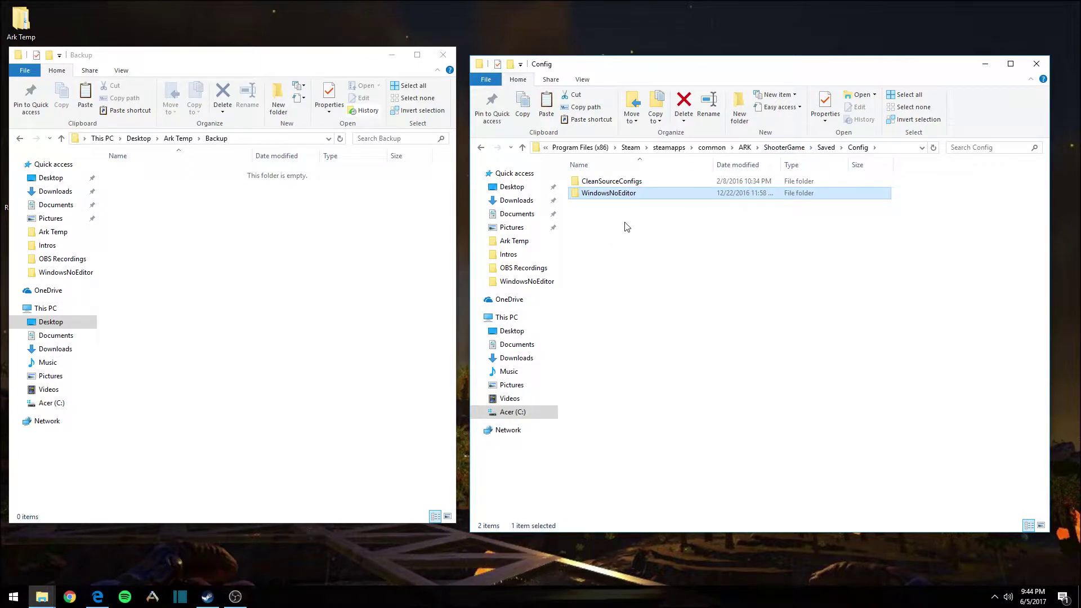
Step: Copy the WindowsNoEditor config folder and paste it into the Backup folder
left_click(251, 221)
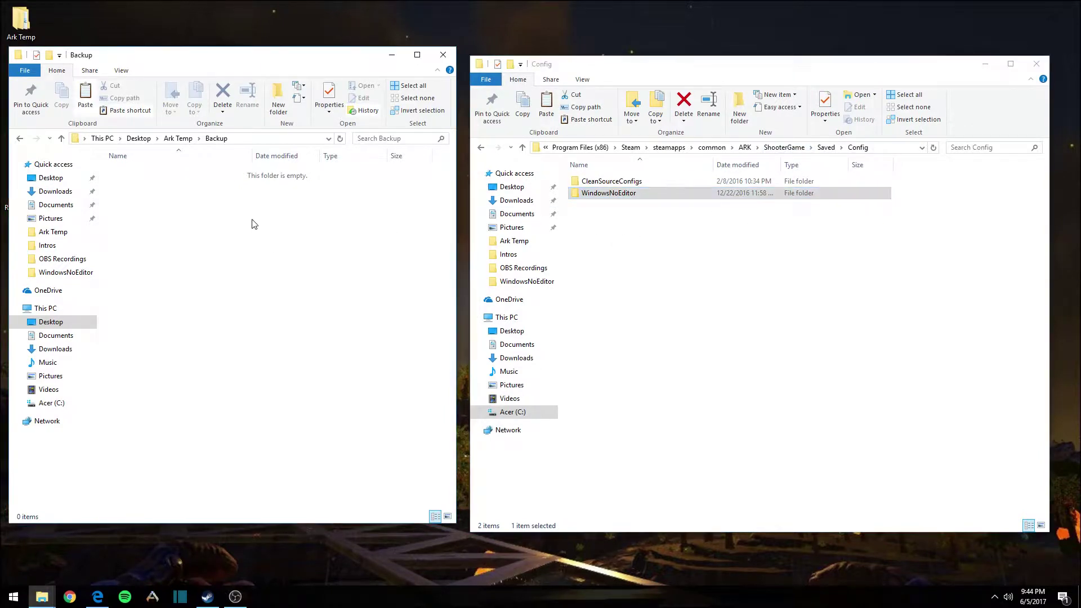
right_click(636, 195)
left_click(681, 354)
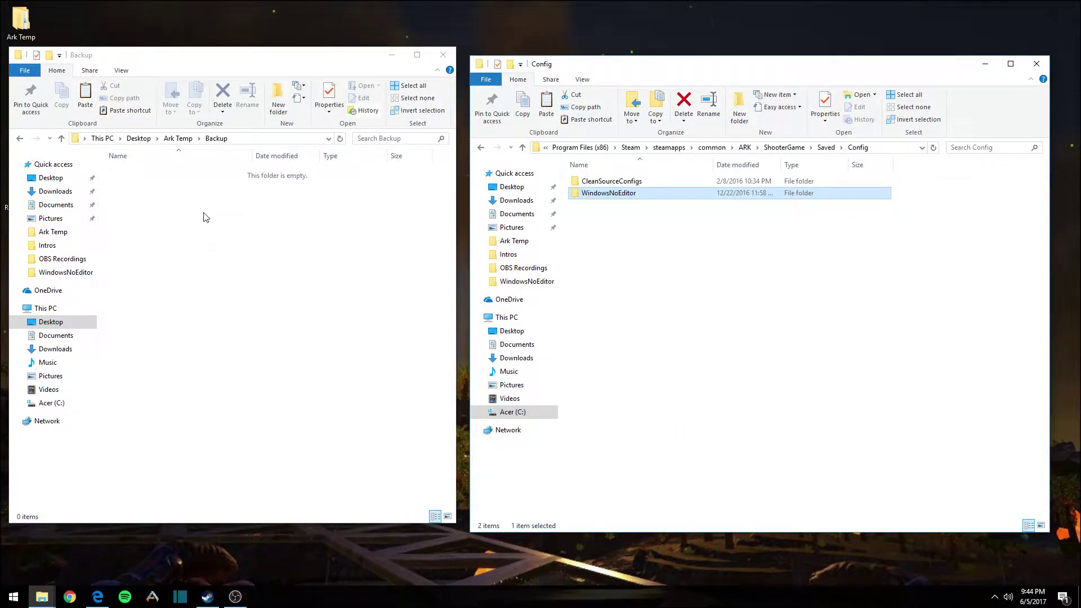
right_click(204, 214)
left_click(245, 291)
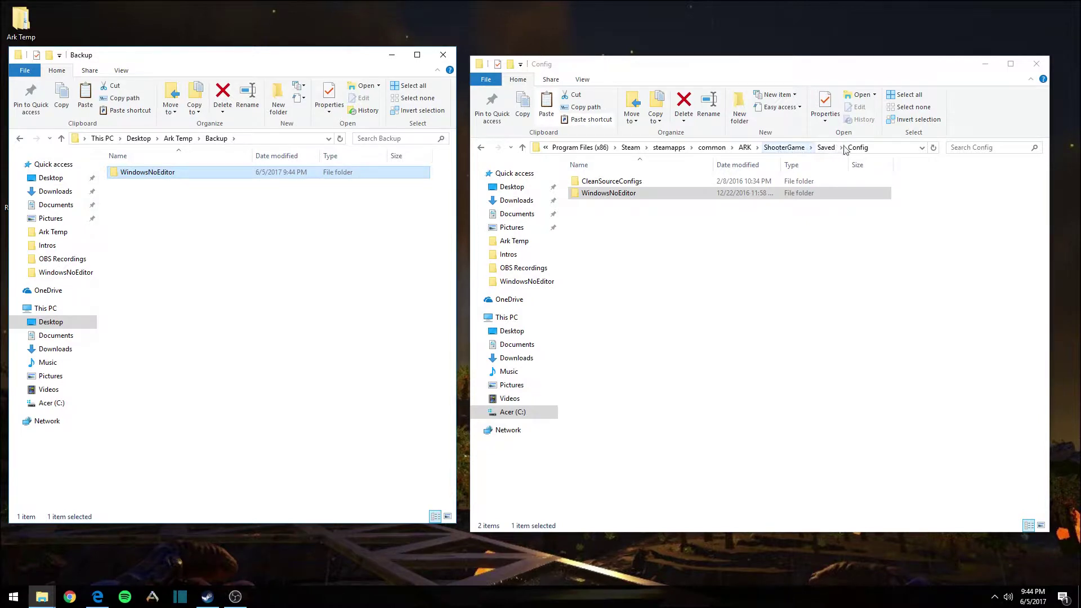
Step: Copy the TheIsland.ark save from Saved > SavedArksLocal into the Backup folder
left_click(824, 149)
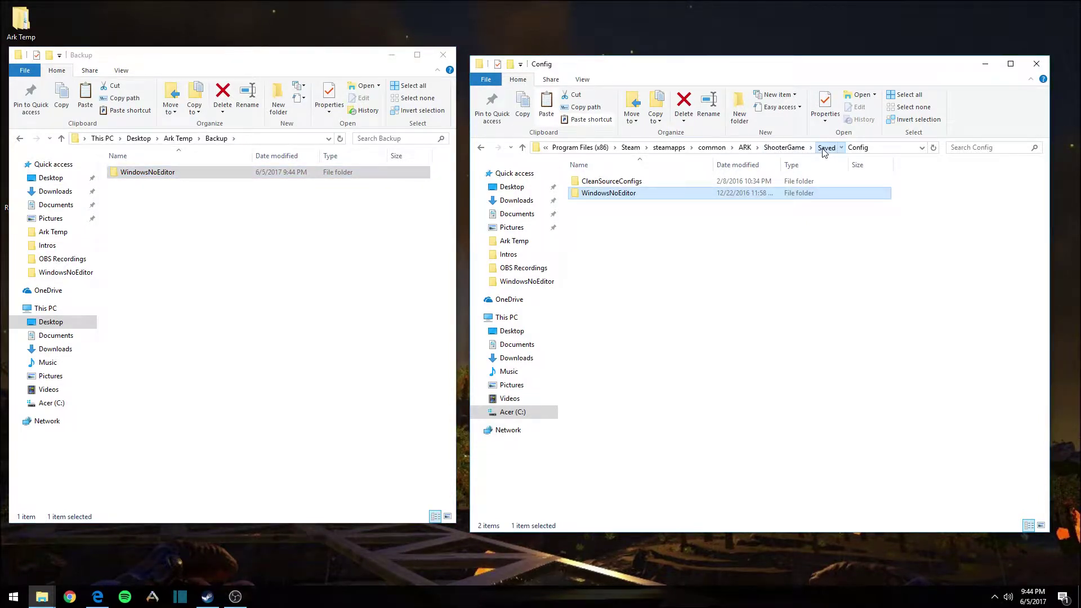
left_click(825, 148)
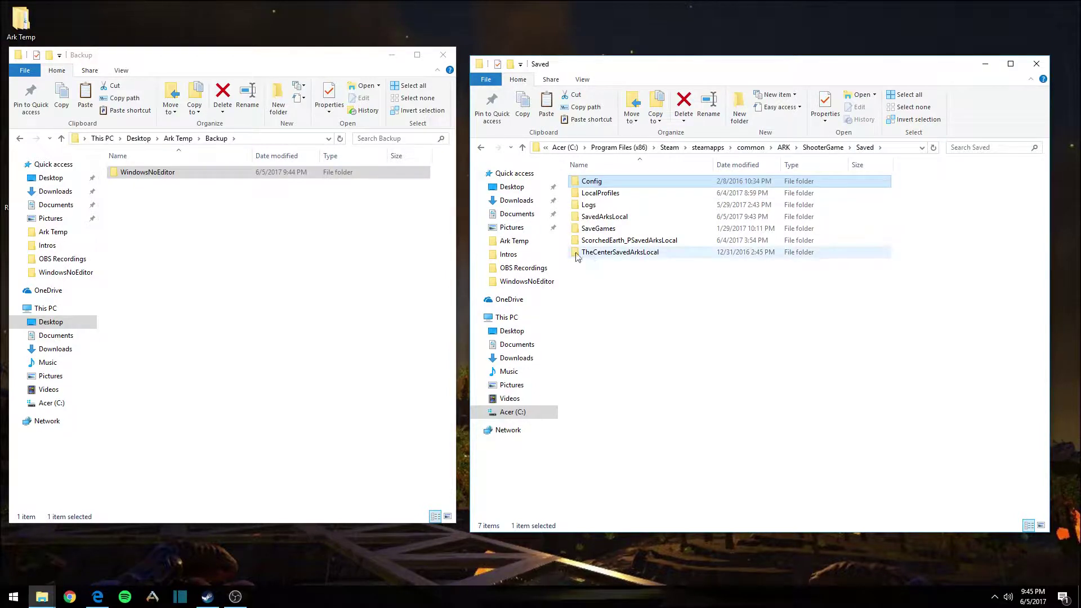
double_click(597, 219)
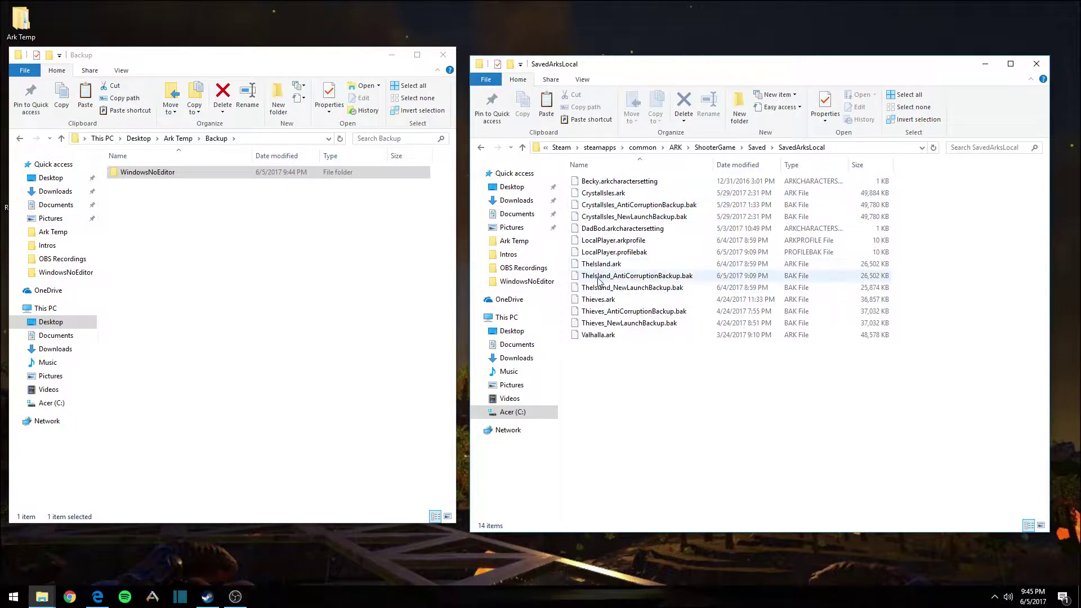
left_click(608, 266)
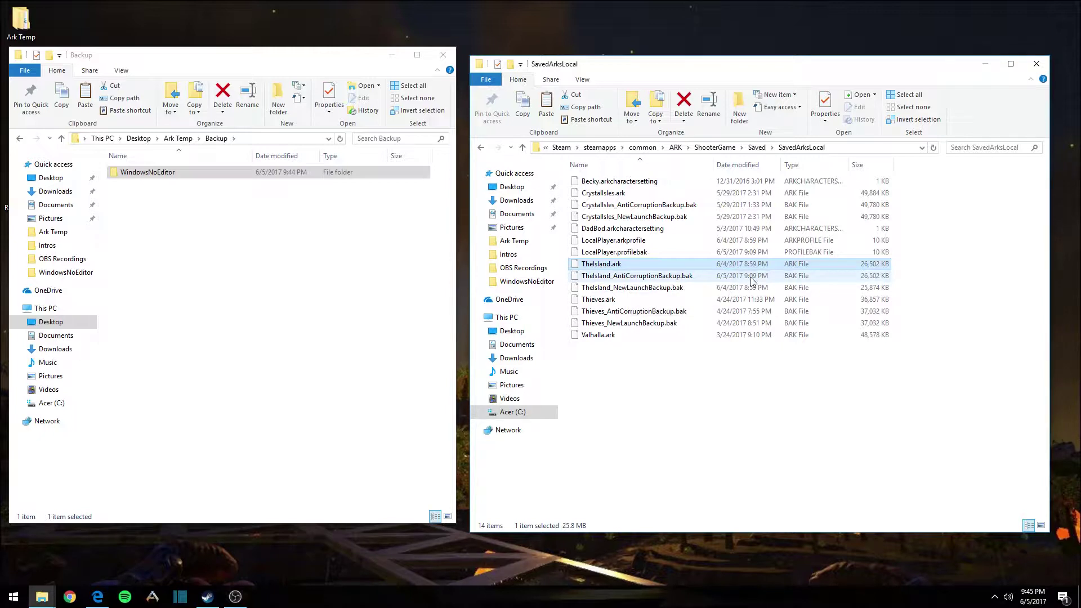
left_click(205, 214)
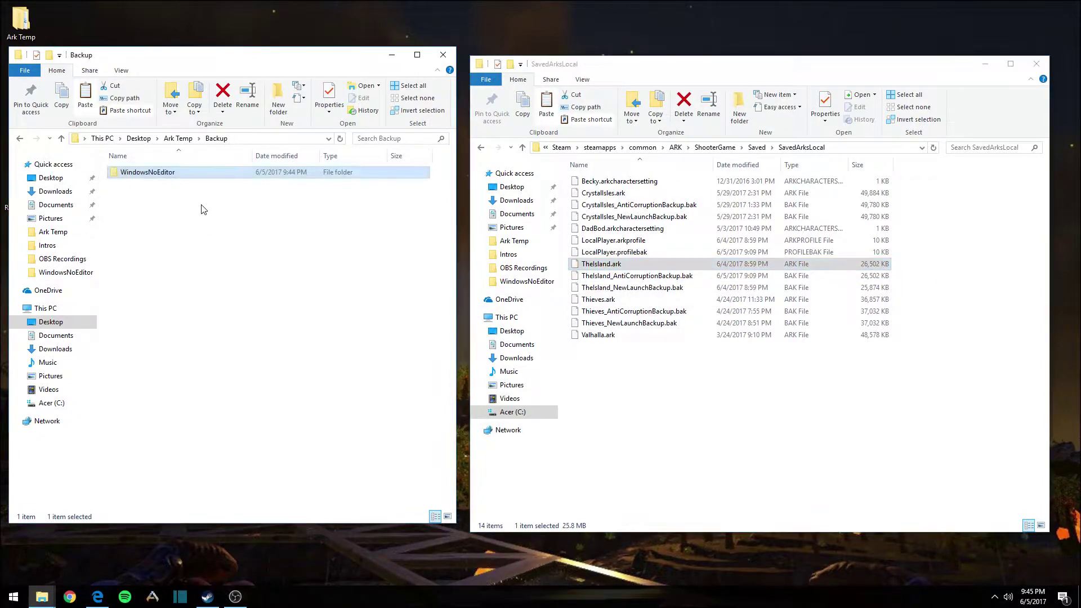
key("ctrl+v")
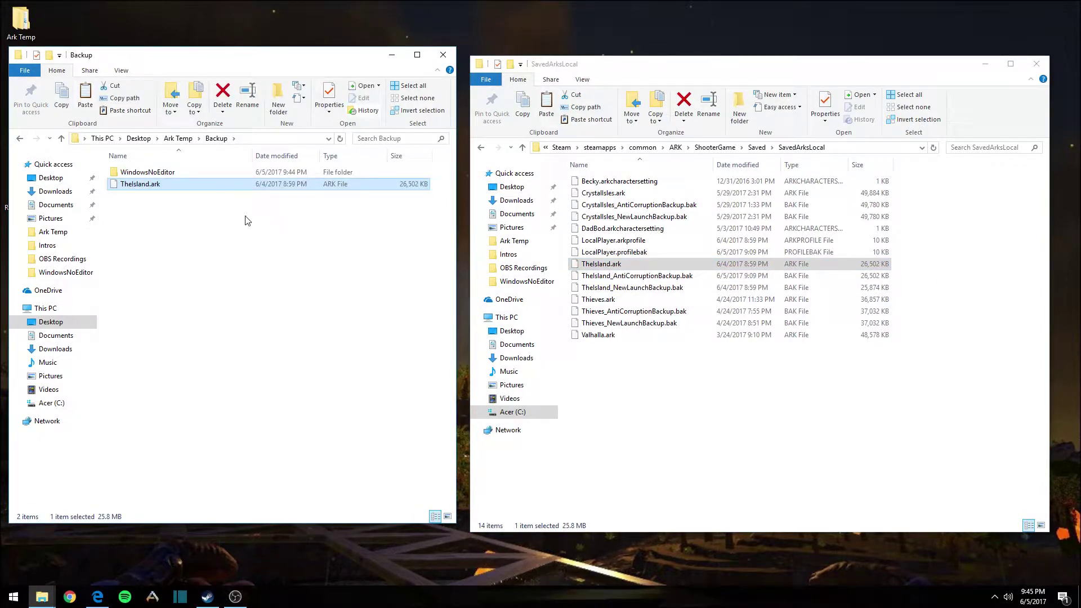